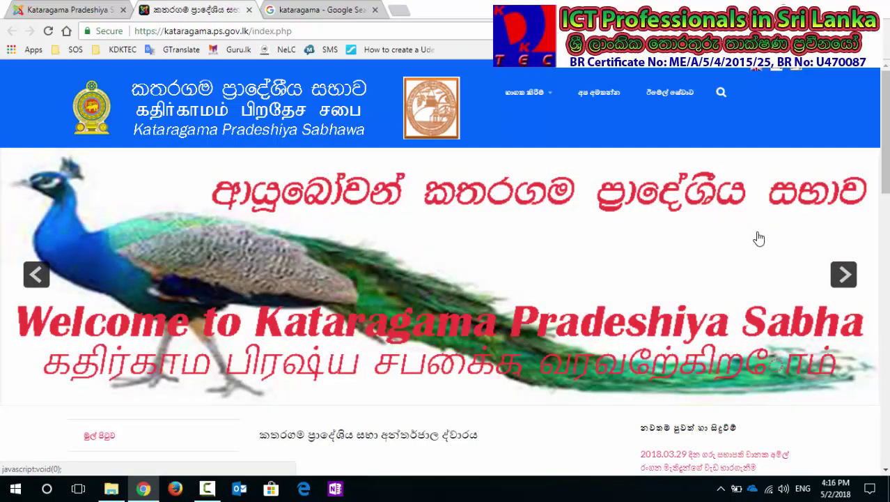
# Step: Open the website's photo gallery page (ඡායාරූප) from the ගැලරිය entry and look through its pictures
pyautogui.scroll(-5, 759, 238)
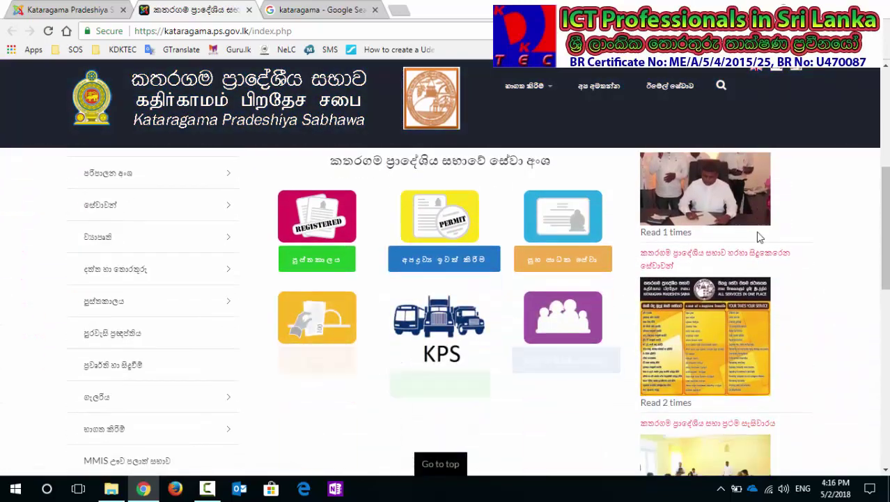
pyautogui.scroll(-1, 757, 235)
pyautogui.moveTo(103, 336)
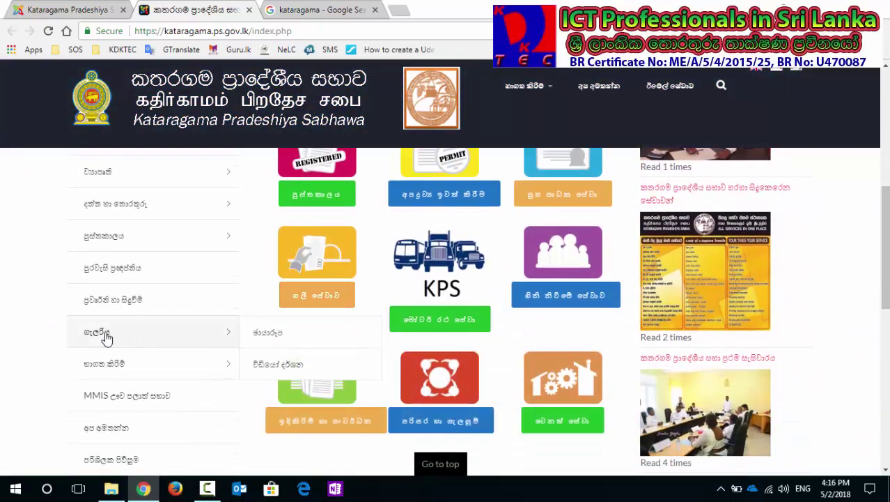
pyautogui.click(267, 339)
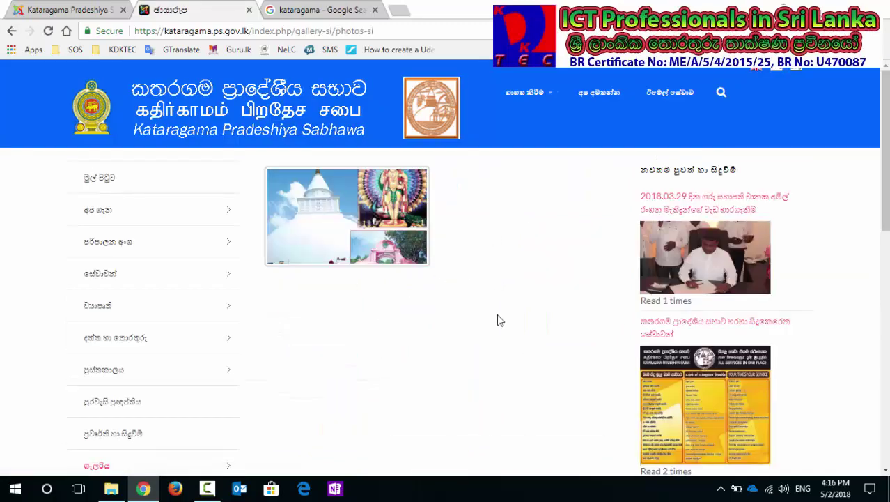
pyautogui.scroll(-1, 532, 258)
pyautogui.scroll(-5, 535, 265)
pyautogui.scroll(6, 535, 266)
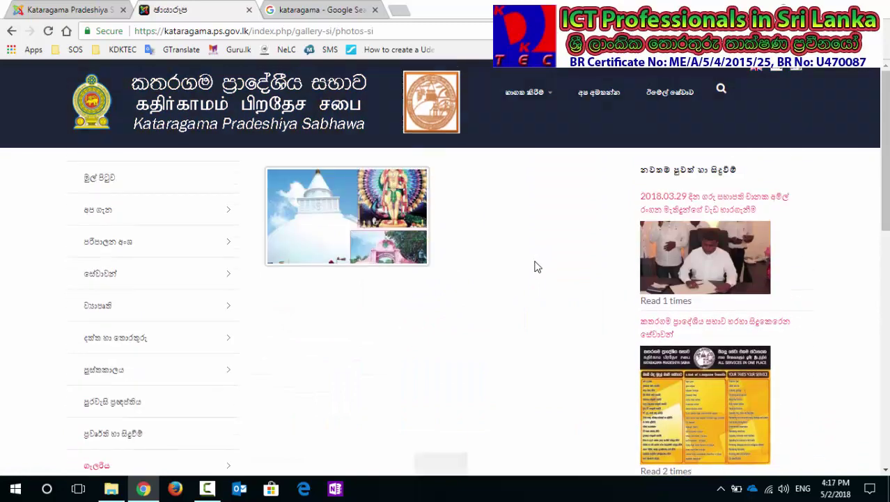
# Step: Switch to the Joomla administrator site and open the gallery folder in Media Manager
pyautogui.click(59, 11)
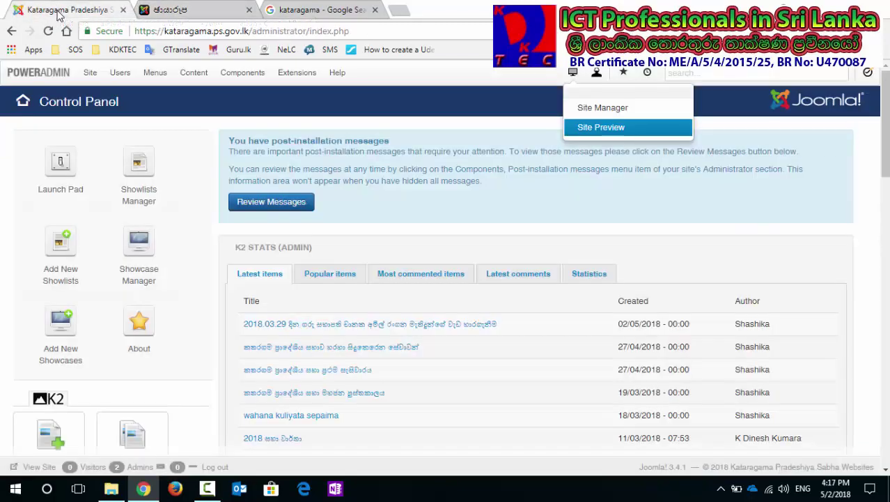
pyautogui.click(416, 80)
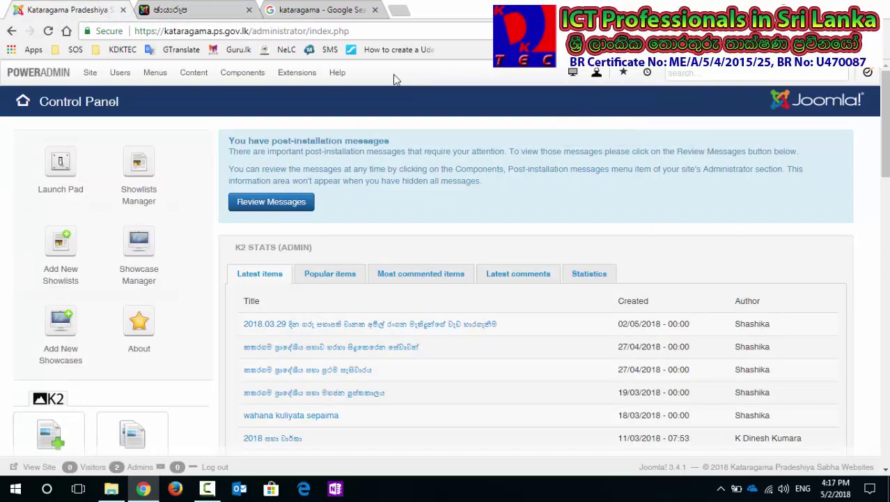
pyautogui.click(196, 78)
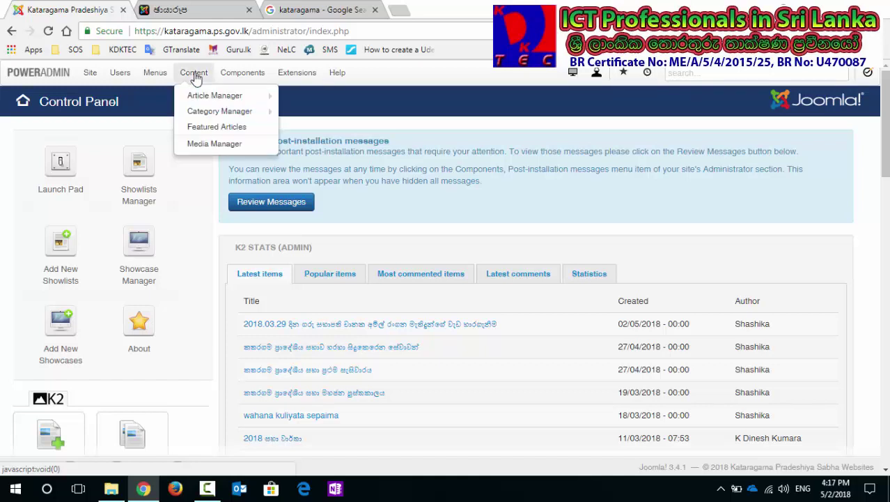
pyautogui.click(214, 145)
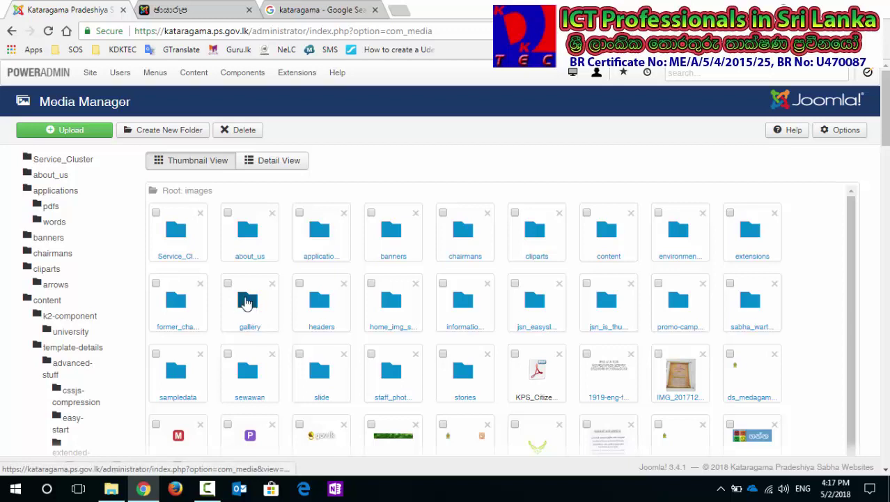
pyautogui.click(247, 301)
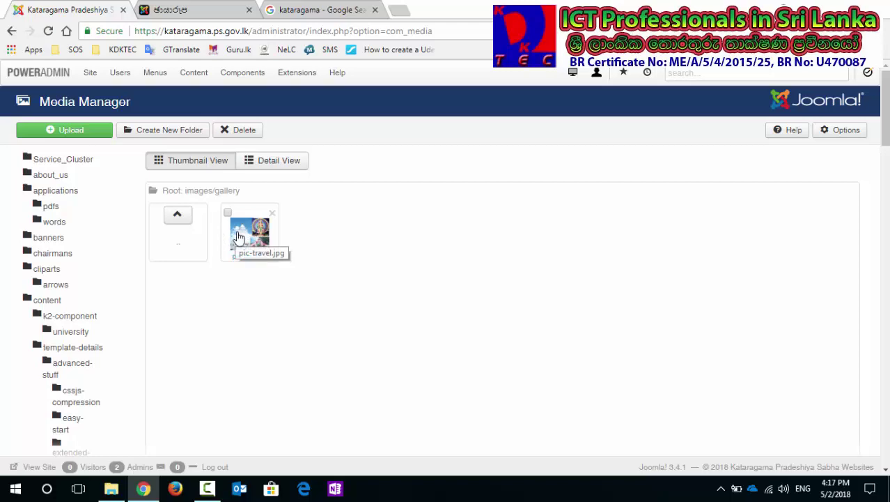
# Step: Compare the gallery folder with the website's photo page, and delete pic-travel.jpg from the folder
pyautogui.click(199, 12)
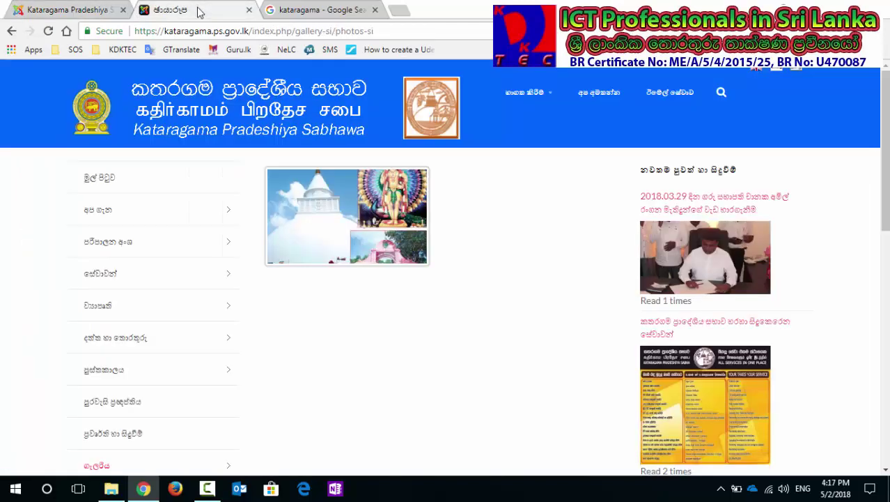
pyautogui.hotkey('ctrl', 'shift', 'Tab')
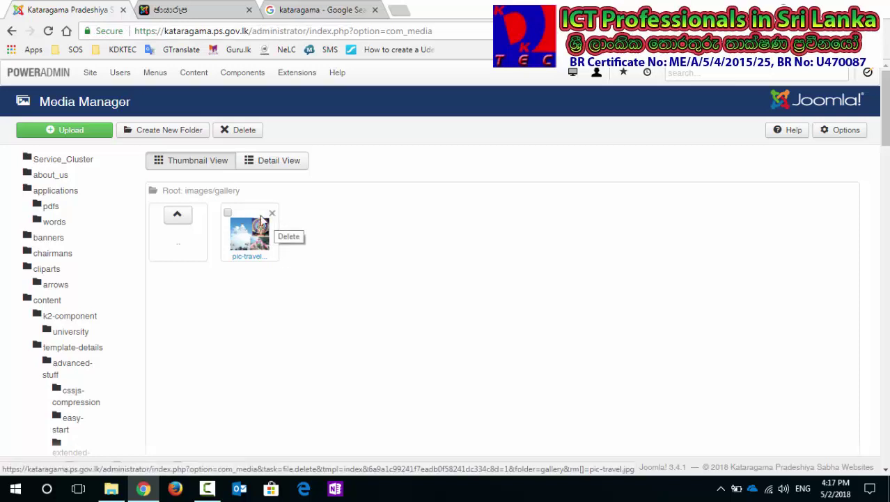
pyautogui.click(227, 213)
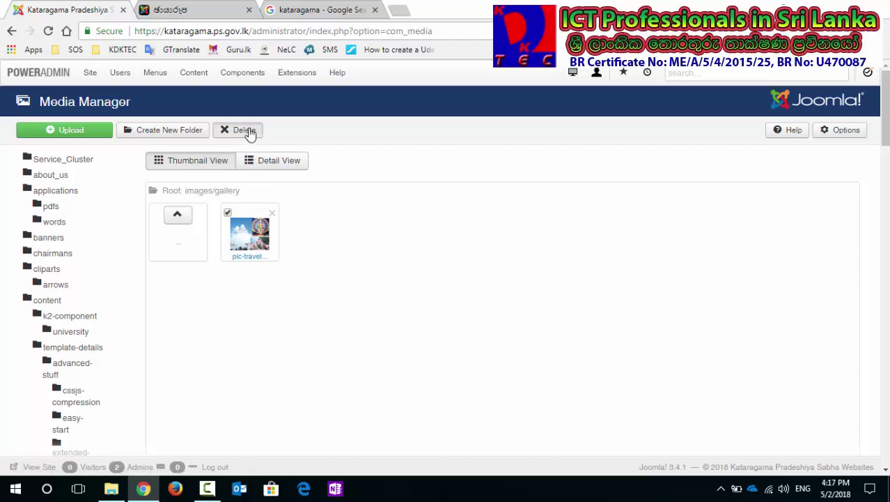
pyautogui.click(249, 134)
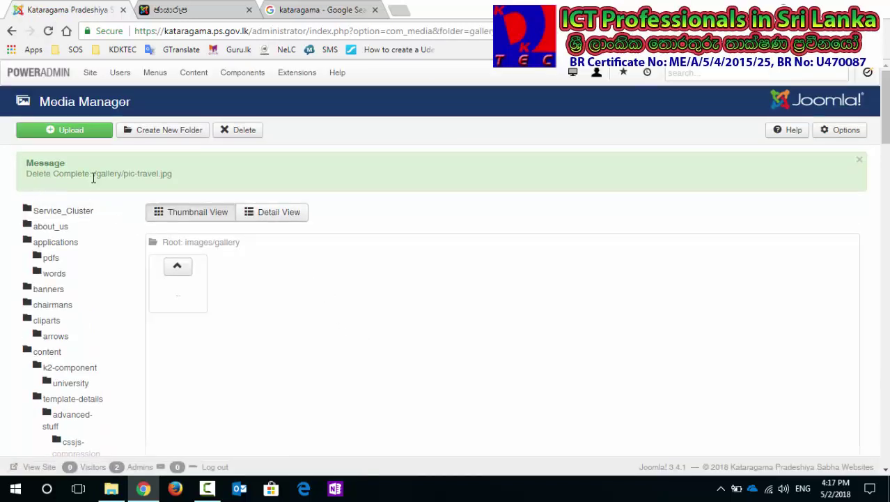
# Step: Reload the website's photo page to check the deletion, and open the upload form for the gallery folder in Media Manager
pyautogui.click(205, 10)
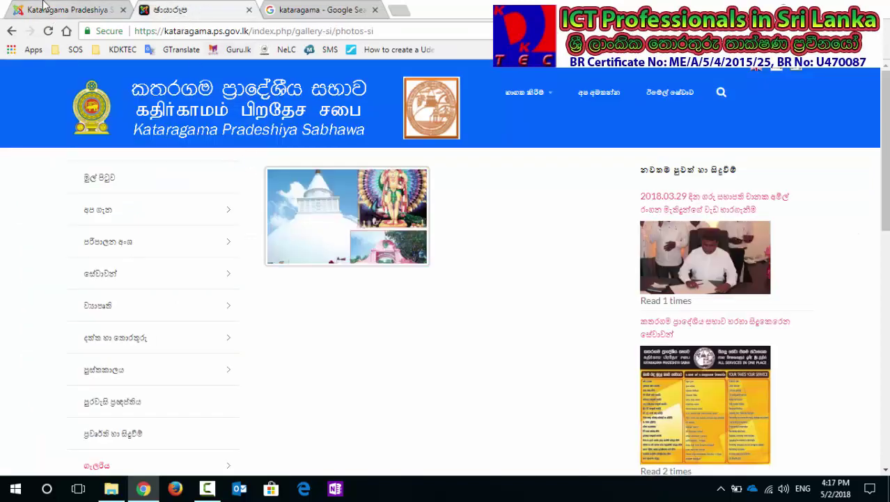
pyautogui.click(48, 30)
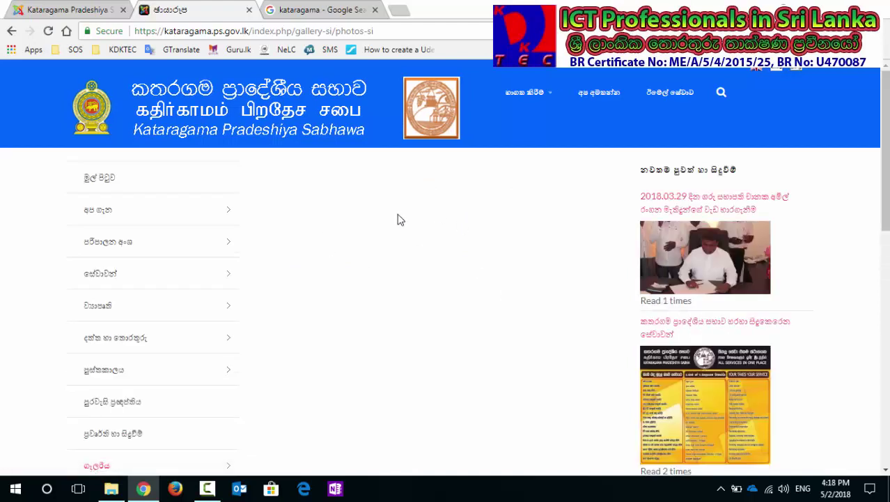
pyautogui.click(44, 11)
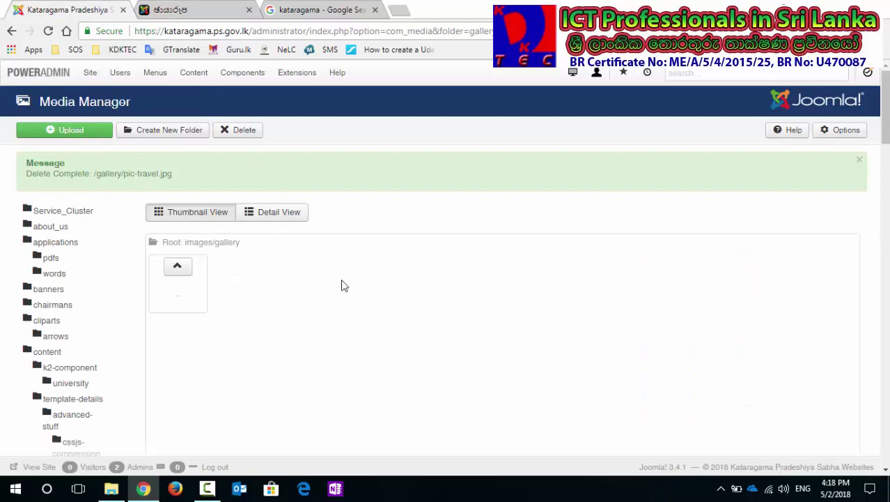
pyautogui.click(70, 131)
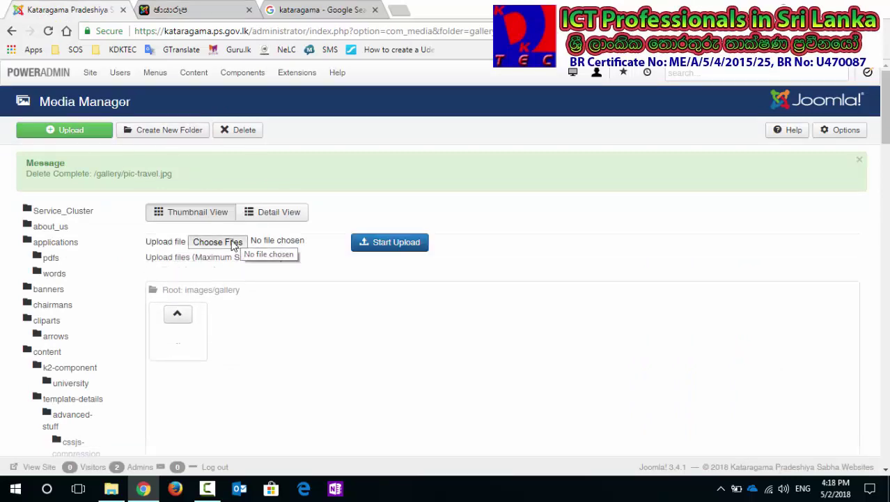
pyautogui.click(232, 244)
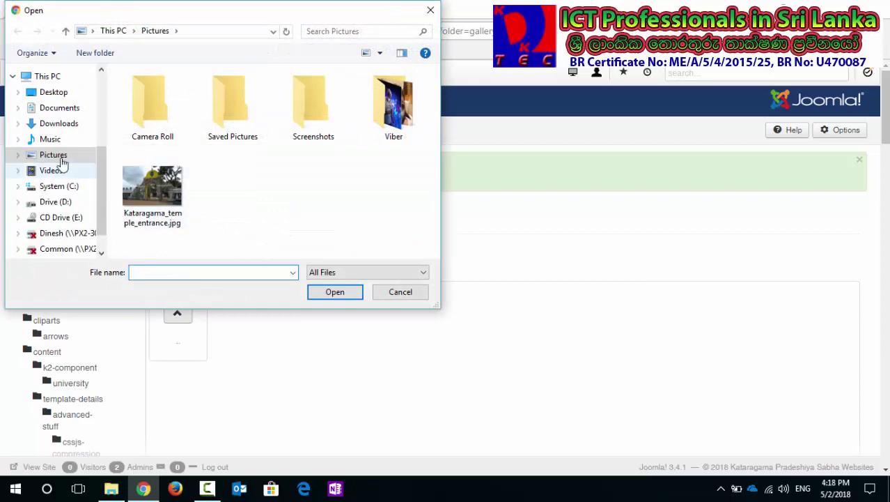
pyautogui.click(57, 156)
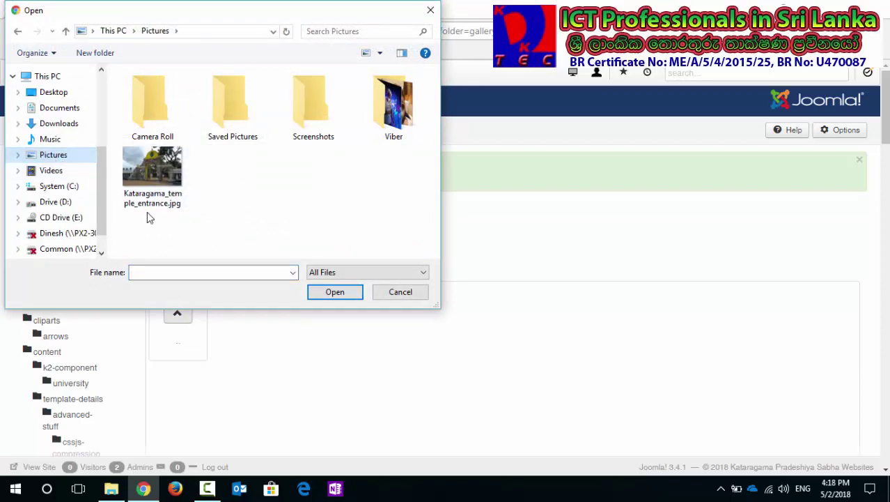
pyautogui.click(154, 171)
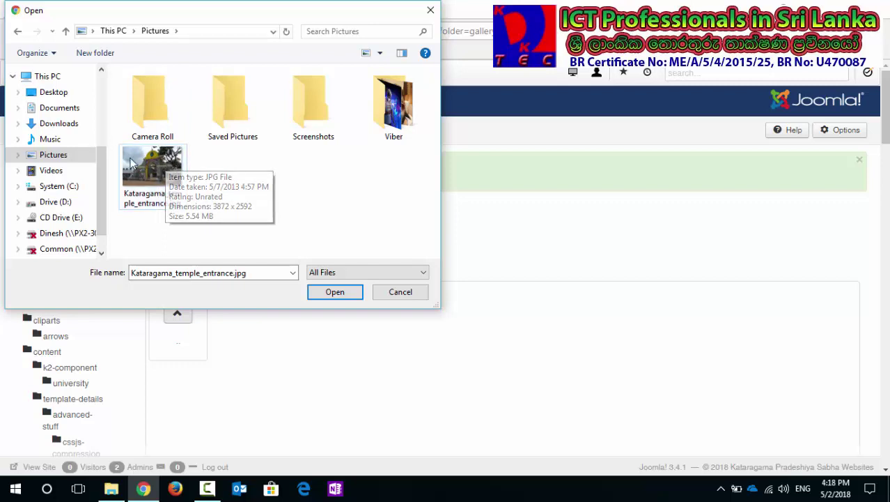
pyautogui.click(412, 290)
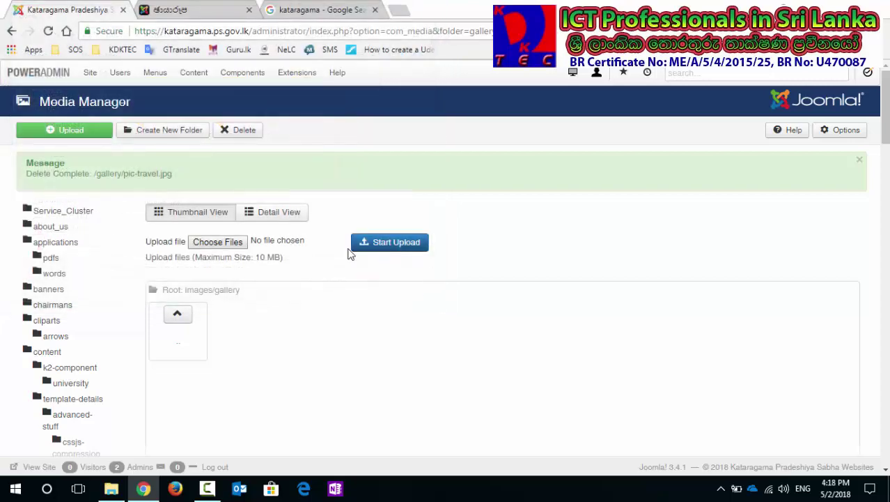
# Step: Switch to File Explorer and open Kataragama_temple_entrance.jpg from the Pictures folder for editing in Paint
pyautogui.click(111, 489)
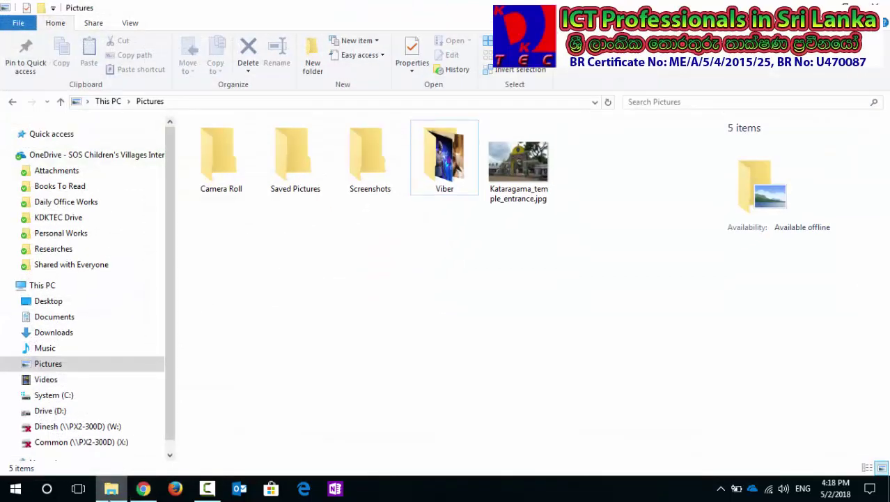
pyautogui.click(527, 190)
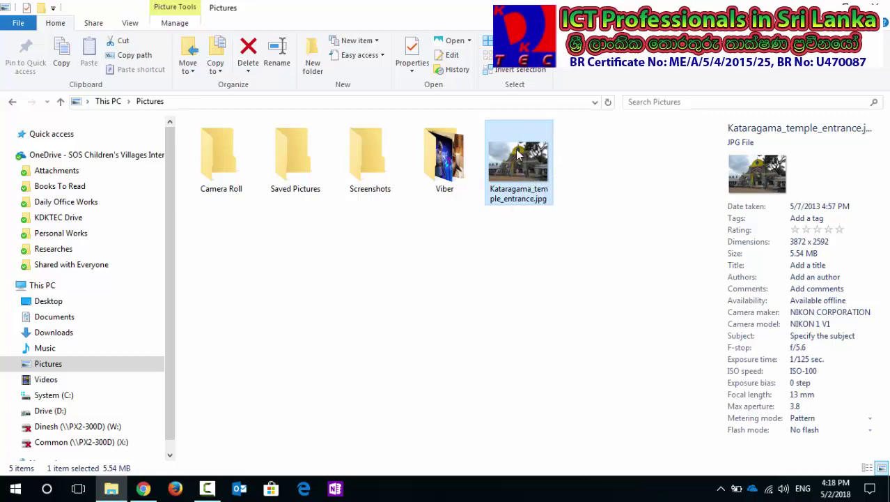
pyautogui.rightClick(518, 154)
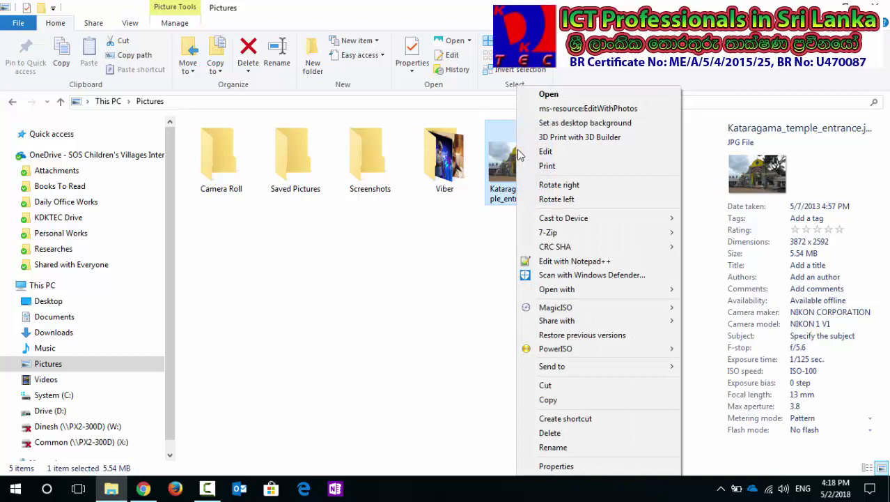
pyautogui.click(560, 152)
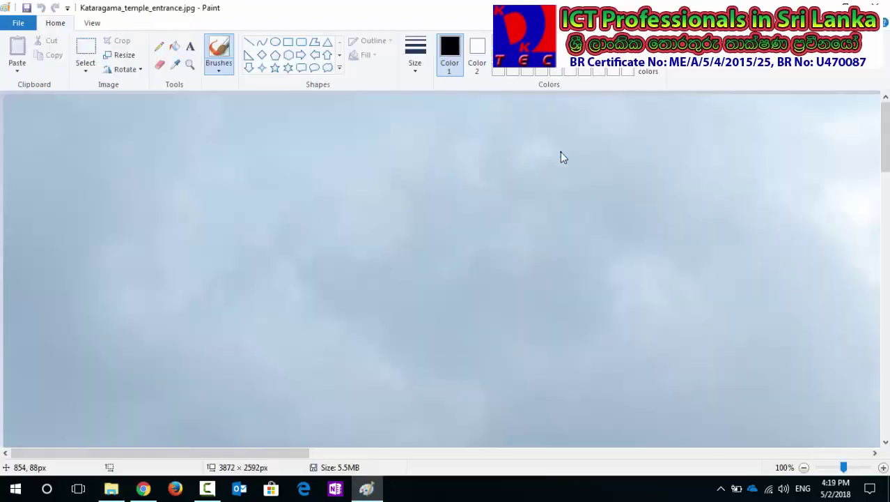
# Step: Resize the temple entrance picture to 900 pixels horizontally, keeping the aspect ratio
pyautogui.click(126, 55)
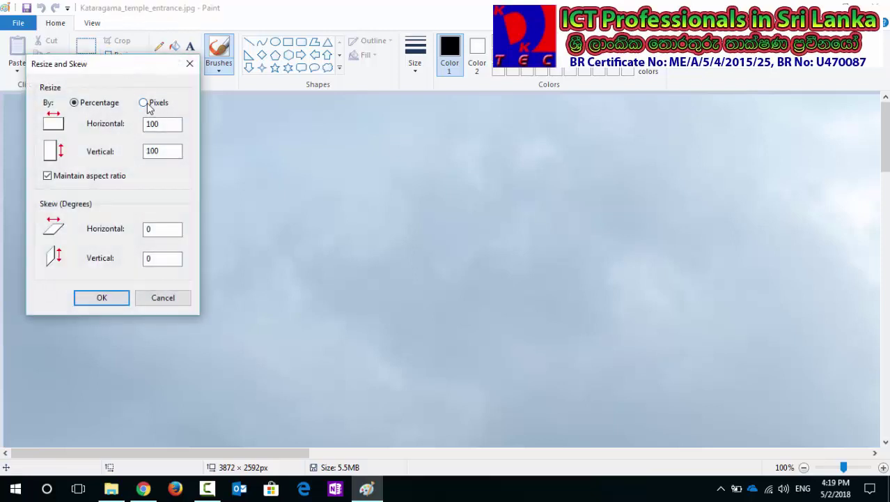
pyautogui.click(146, 105)
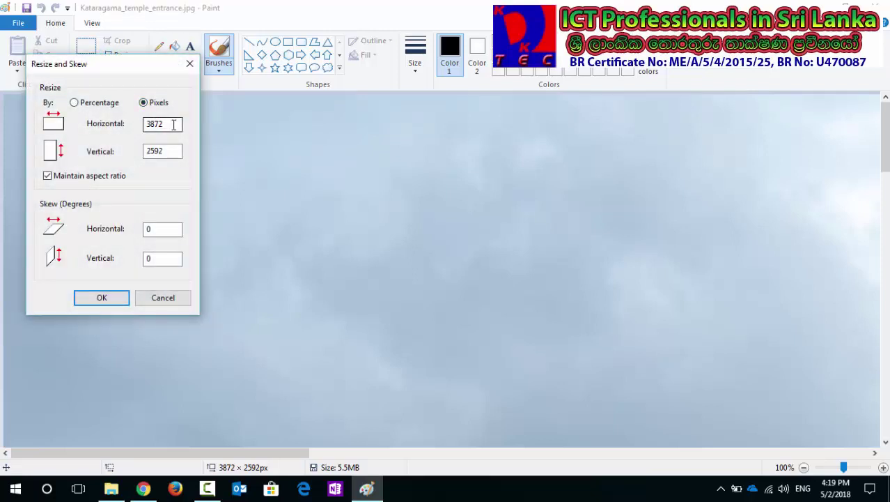
pyautogui.moveTo(176, 124); pyautogui.dragTo(126, 123)
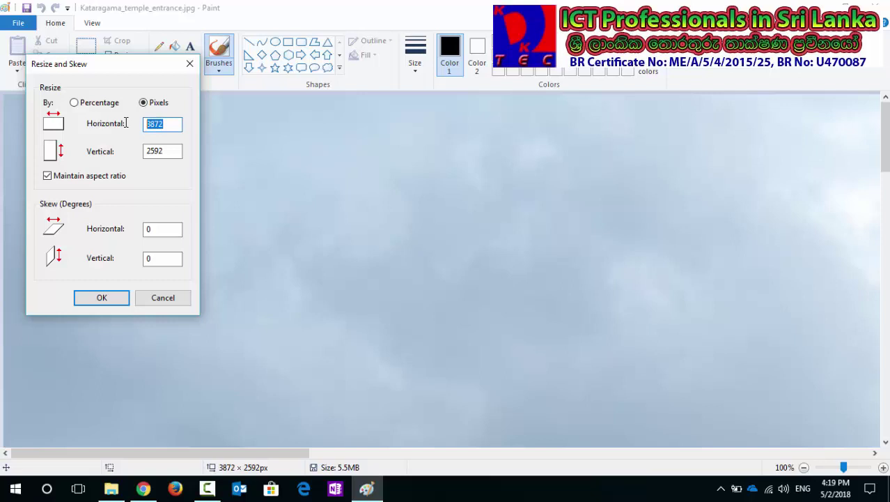
pyautogui.click(89, 106)
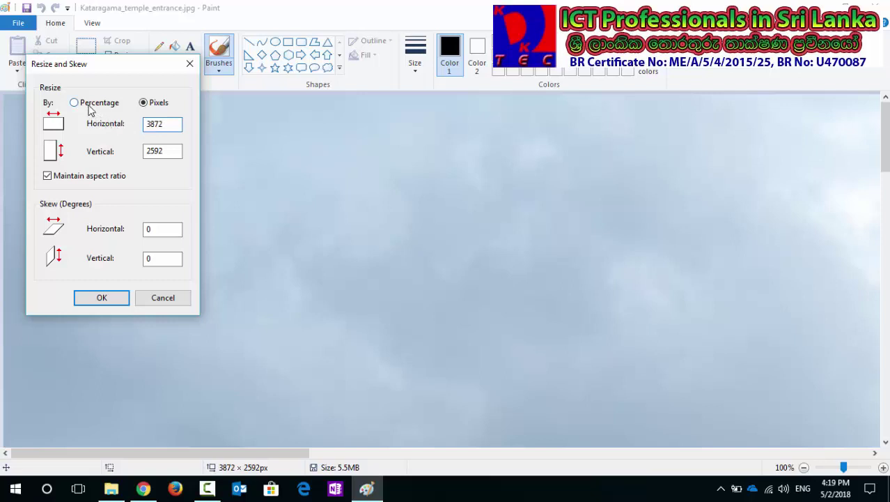
pyautogui.click(143, 104)
pyautogui.moveTo(175, 124); pyautogui.dragTo(140, 126)
pyautogui.write('9')
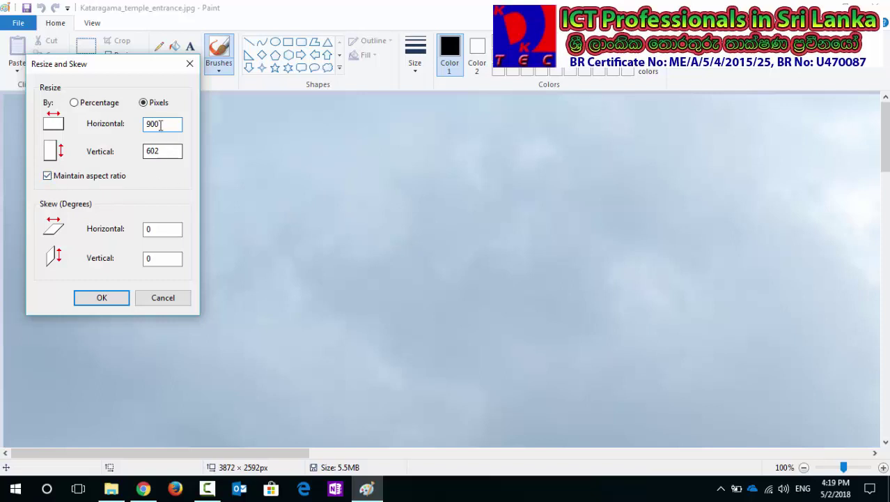
pyautogui.moveTo(160, 124); pyautogui.dragTo(134, 152)
pyautogui.click(160, 151)
pyautogui.click(163, 125)
pyautogui.moveTo(163, 124); pyautogui.dragTo(151, 121)
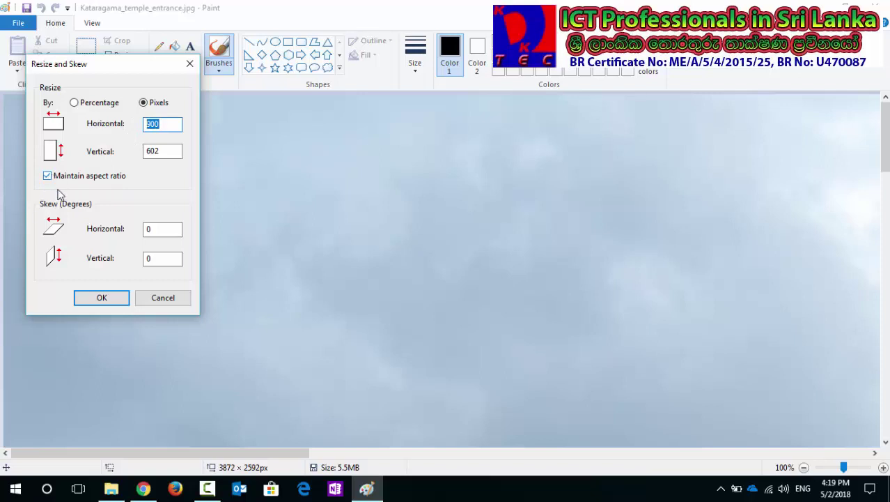
pyautogui.click(112, 298)
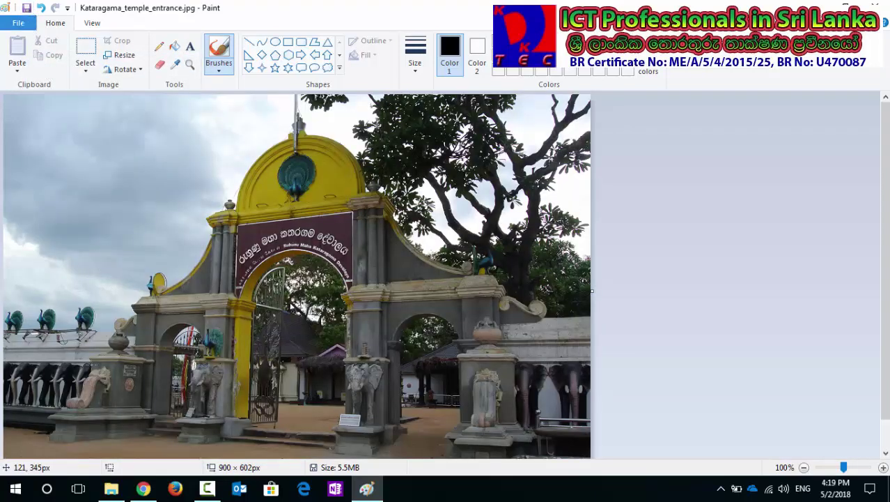
# Step: Check the original Kataragama_temple_entrance.jpg in File Explorer, and return to the resized picture in Paint
pyautogui.click(132, 488)
pyautogui.click(110, 488)
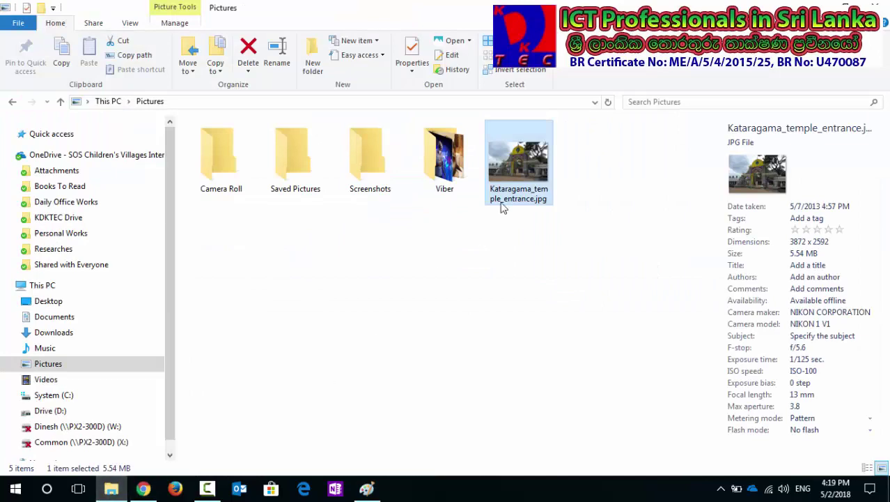
pyautogui.click(367, 487)
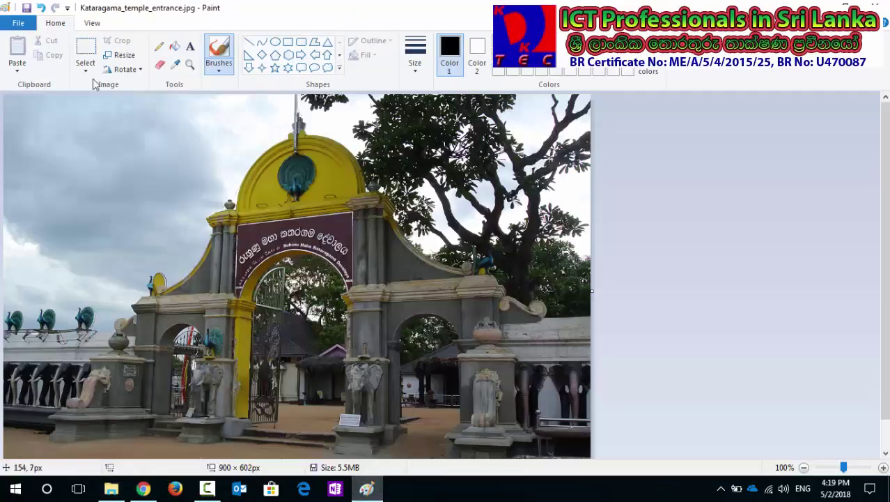
# Step: Save the resized picture as a JPEG copy named Kataragama_temple_entrance_resized.jpg in the Pictures folder
pyautogui.click(19, 25)
pyautogui.moveTo(71, 133)
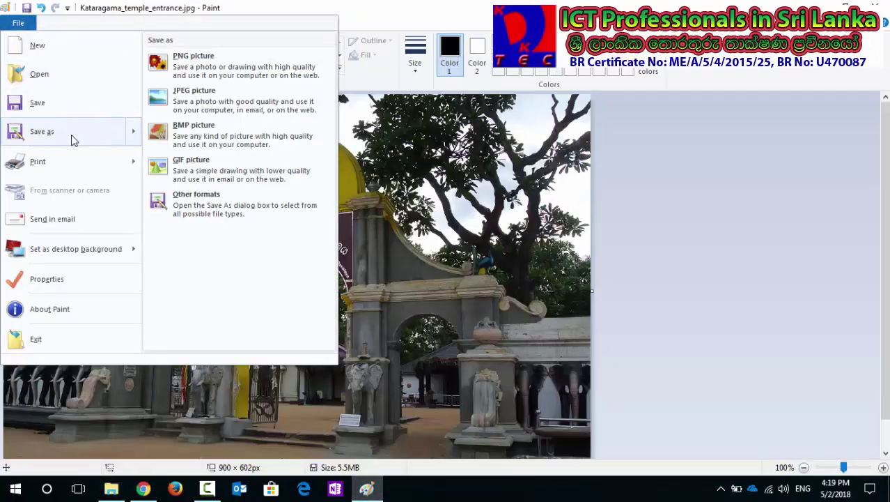
pyautogui.click(214, 101)
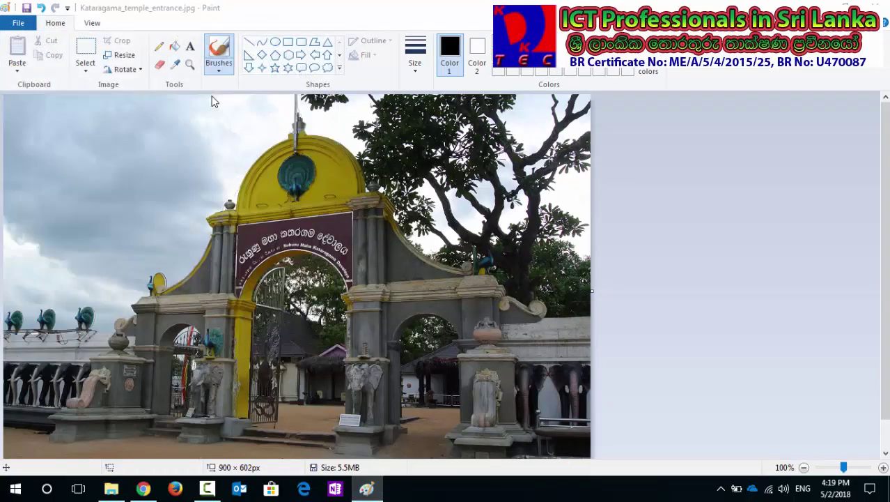
pyautogui.click(219, 245)
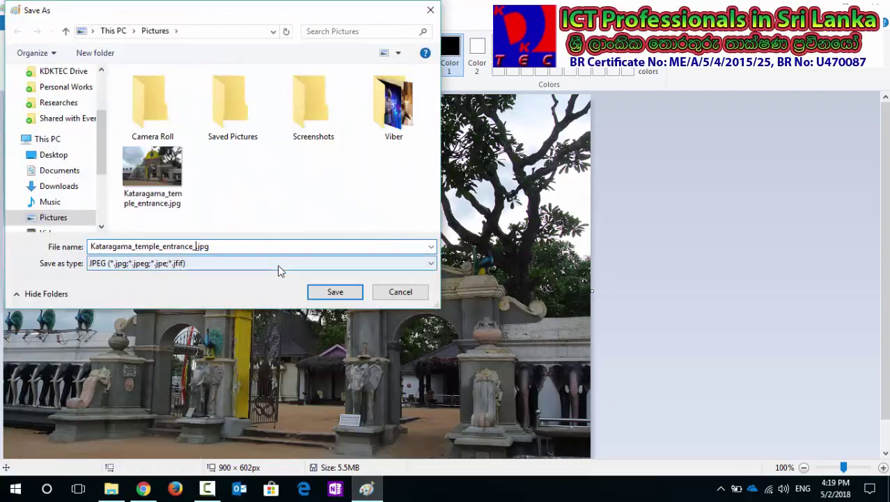
pyautogui.write('_resized')
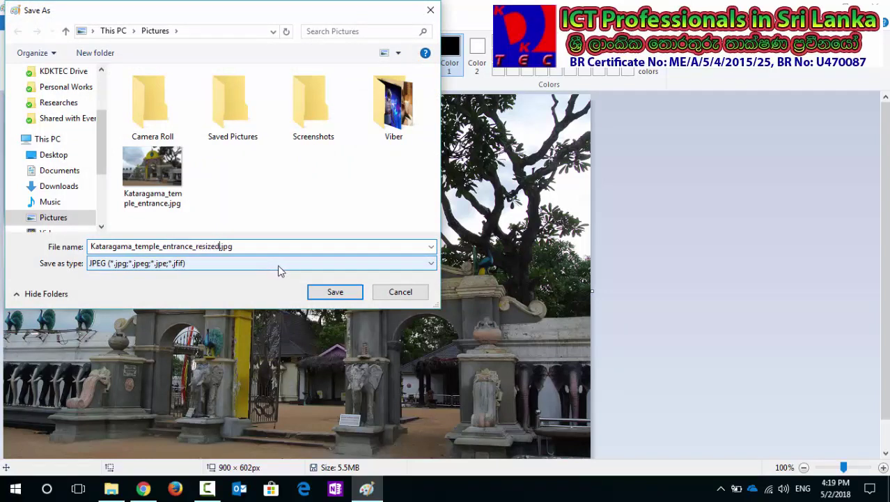
pyautogui.click(337, 293)
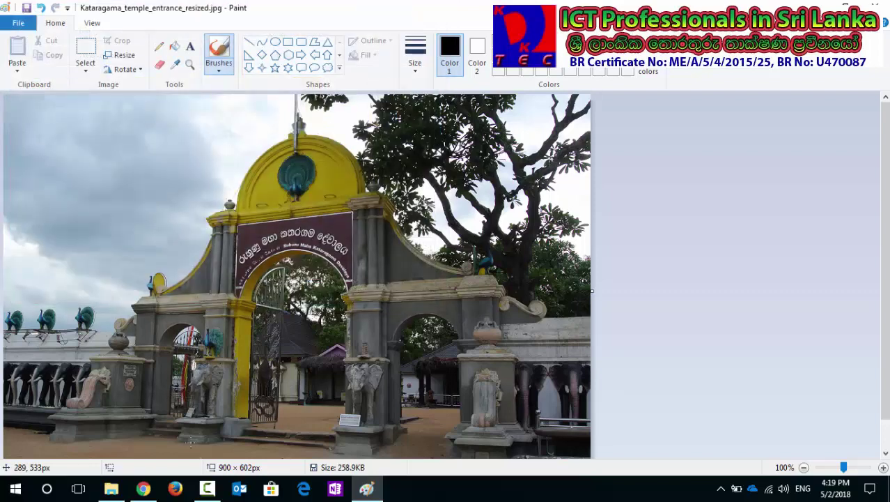
# Step: Switch to File Explorer and rename the resized picture kataragama_temple_entrance_resized.jpg, with a lowercase first letter
pyautogui.click(111, 488)
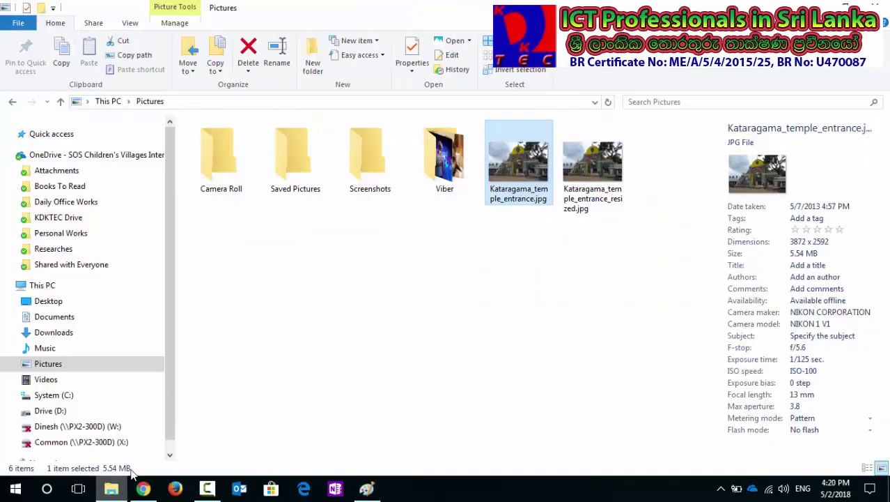
pyautogui.click(568, 212)
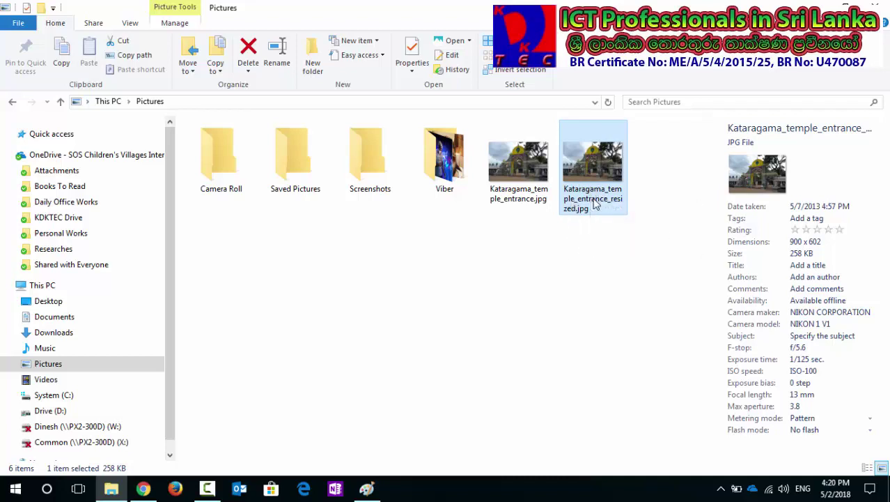
pyautogui.click(576, 195)
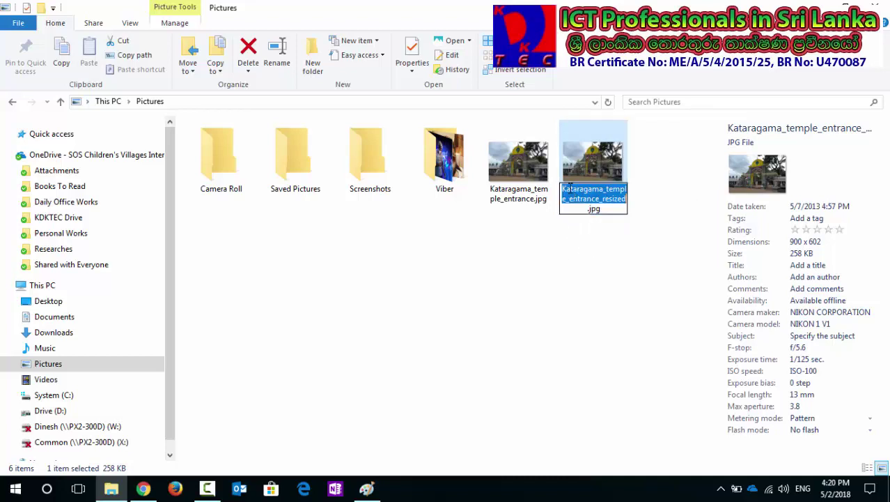
pyautogui.click(564, 190)
pyautogui.hotkey('shift', 'Right')
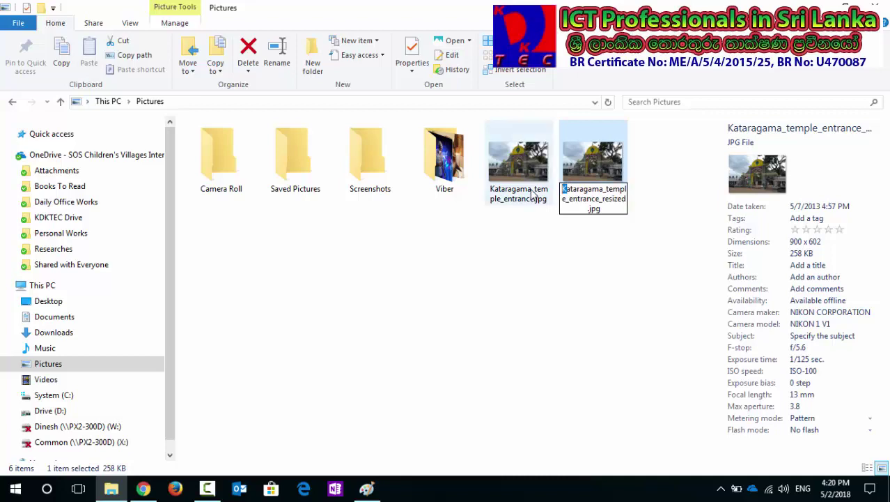
pyautogui.press('Return')
pyautogui.click(578, 223)
pyautogui.click(582, 206)
pyautogui.click(564, 258)
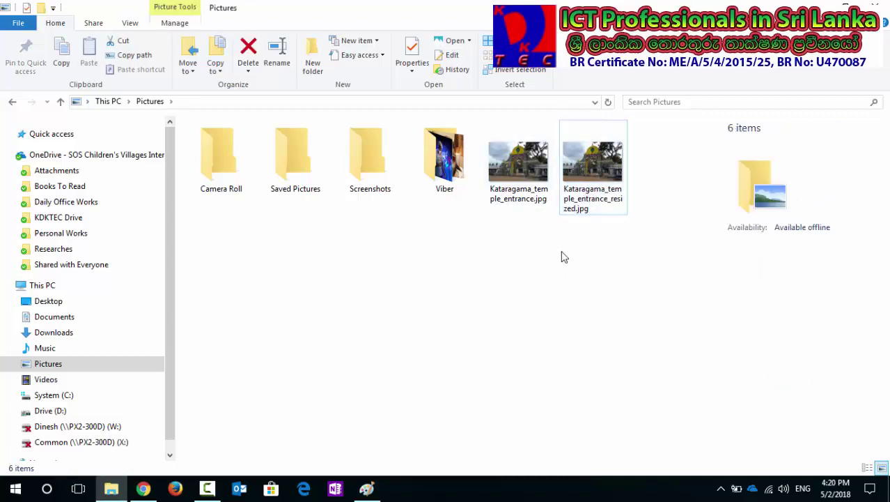
pyautogui.rightClick(564, 258)
pyautogui.click(606, 302)
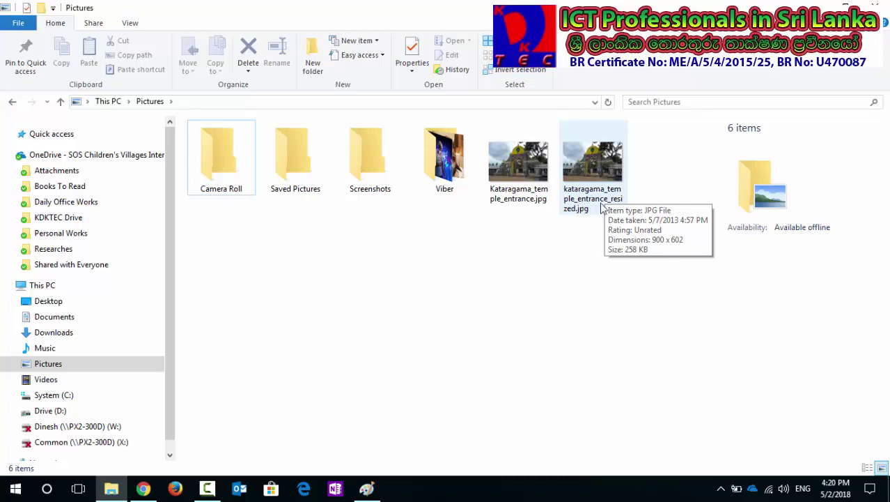
# Step: Switch to Chrome and upload kataragama_temple_entrance_resized.jpg from Pictures to the images/gallery folder in Media Manager
pyautogui.click(146, 490)
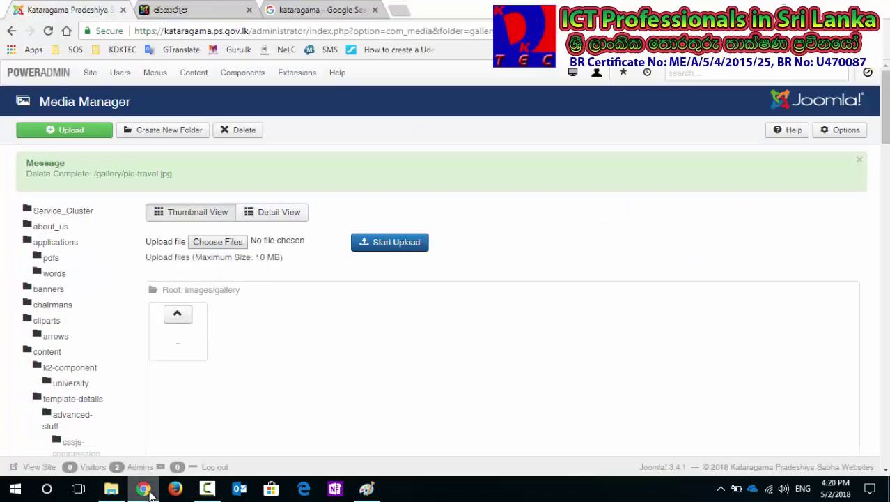
pyautogui.click(77, 132)
pyautogui.click(77, 132)
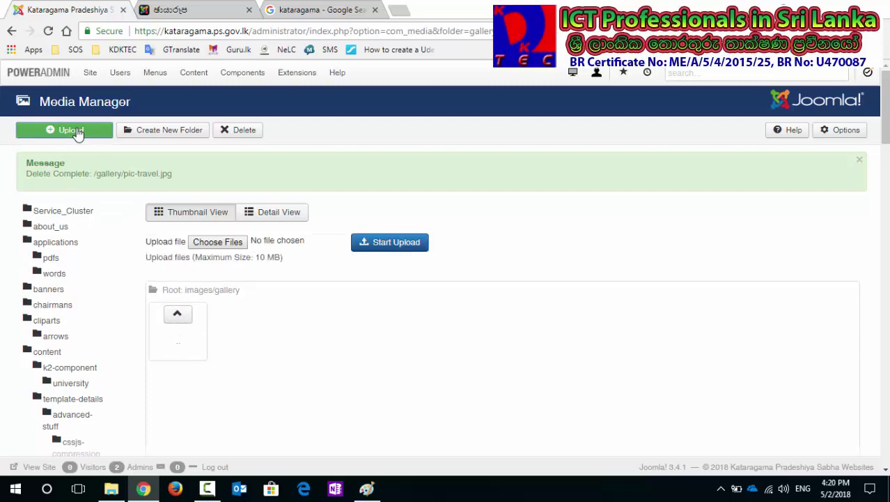
pyautogui.click(220, 243)
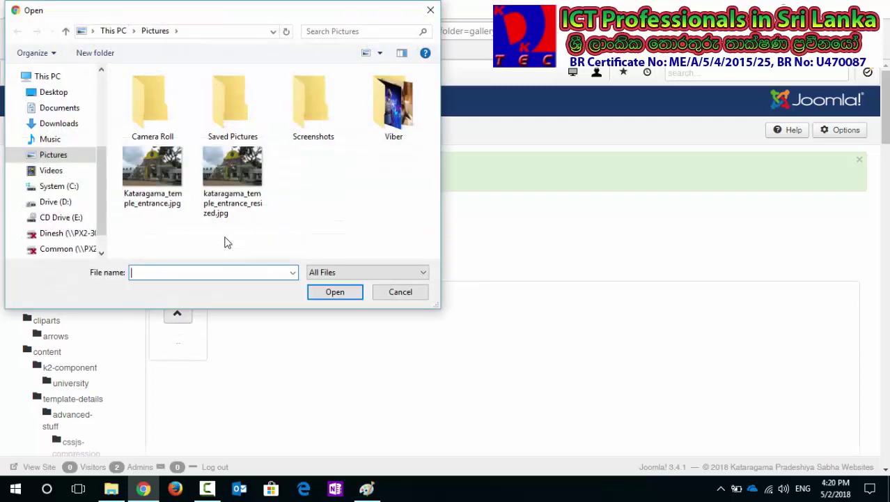
pyautogui.click(154, 181)
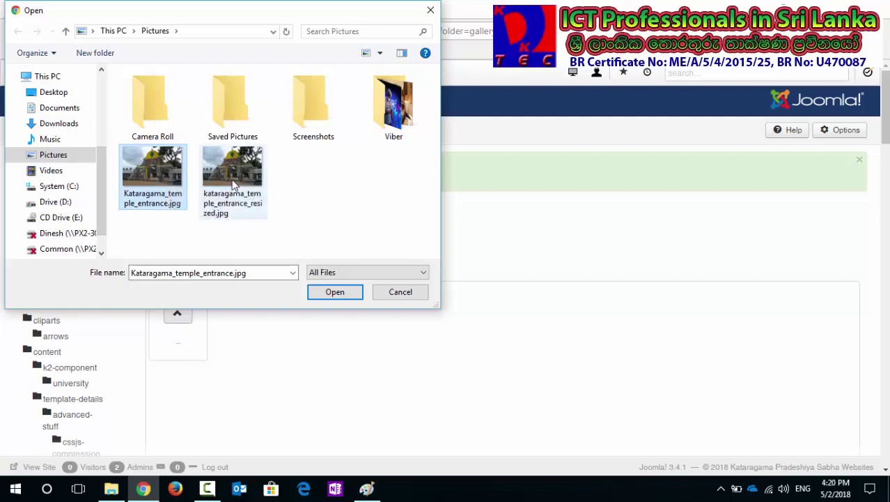
pyautogui.moveTo(234, 184)
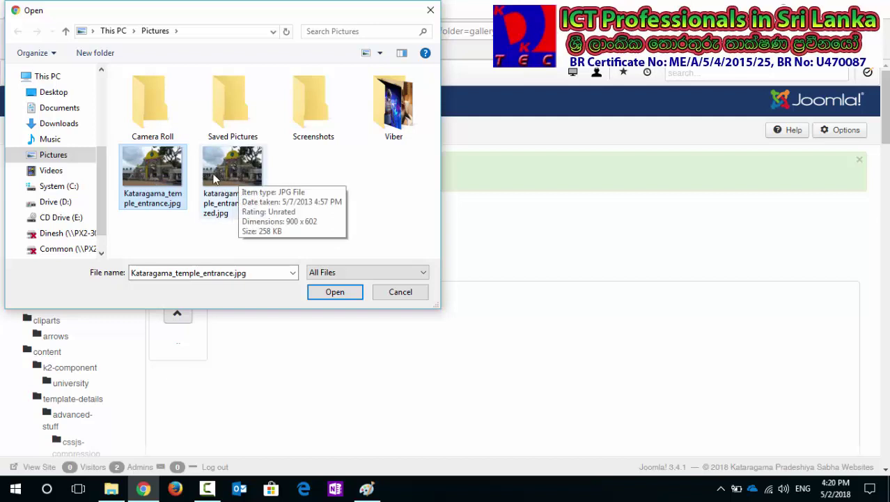
pyautogui.click(240, 165)
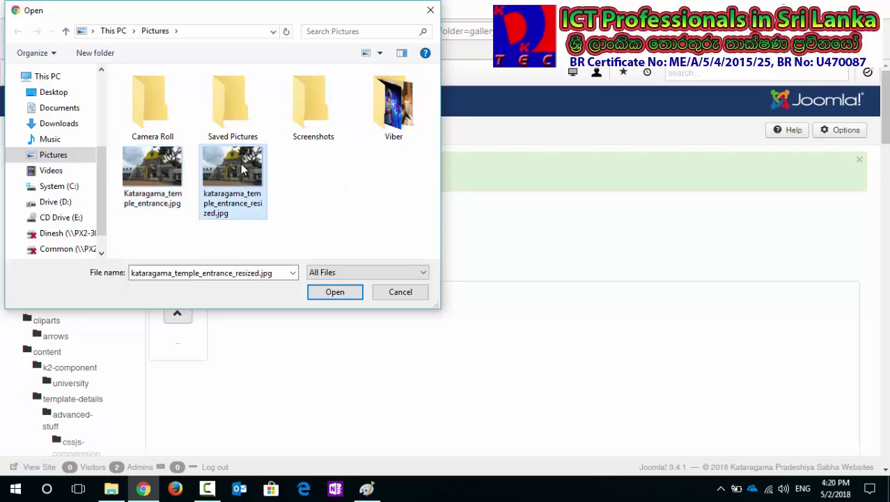
pyautogui.click(333, 292)
pyautogui.click(397, 249)
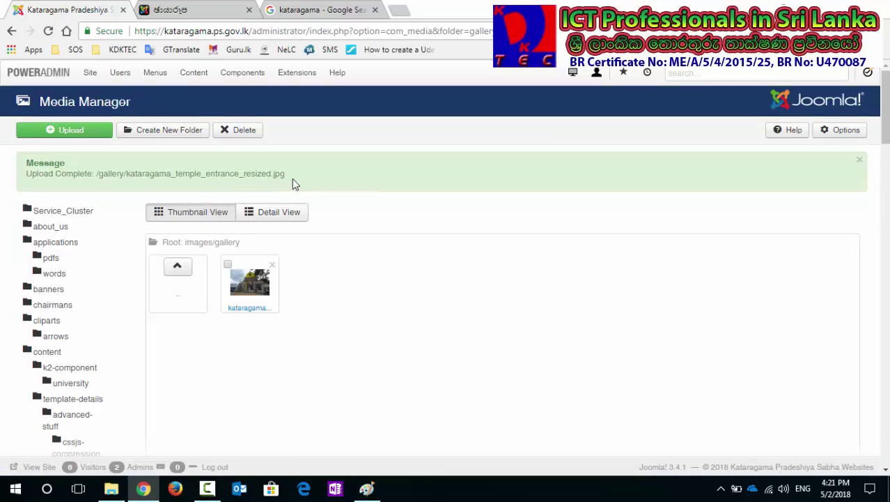
# Step: Preview the uploaded temple entrance picture in Media Manager, and close the preview
pyautogui.click(255, 285)
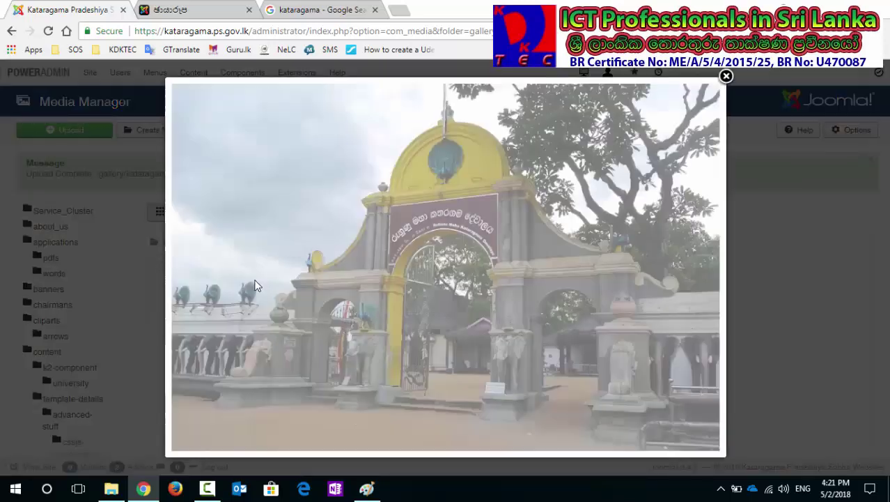
pyautogui.click(726, 76)
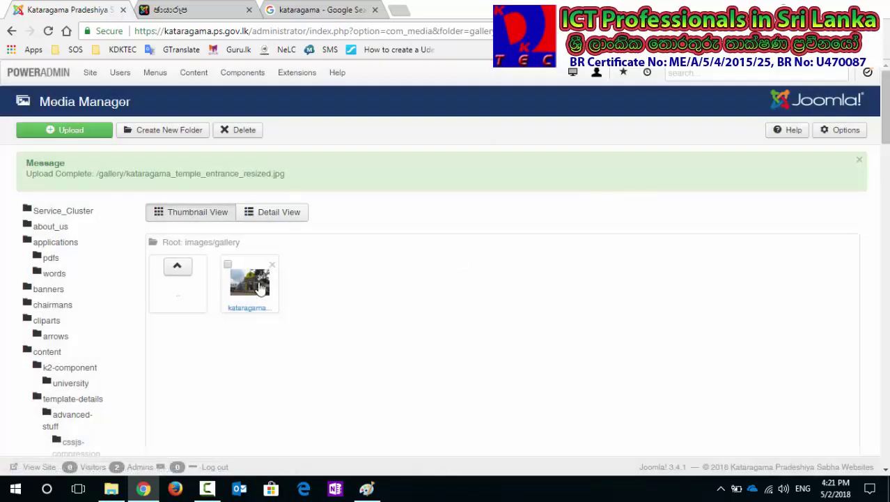
pyautogui.click(260, 287)
pyautogui.click(725, 77)
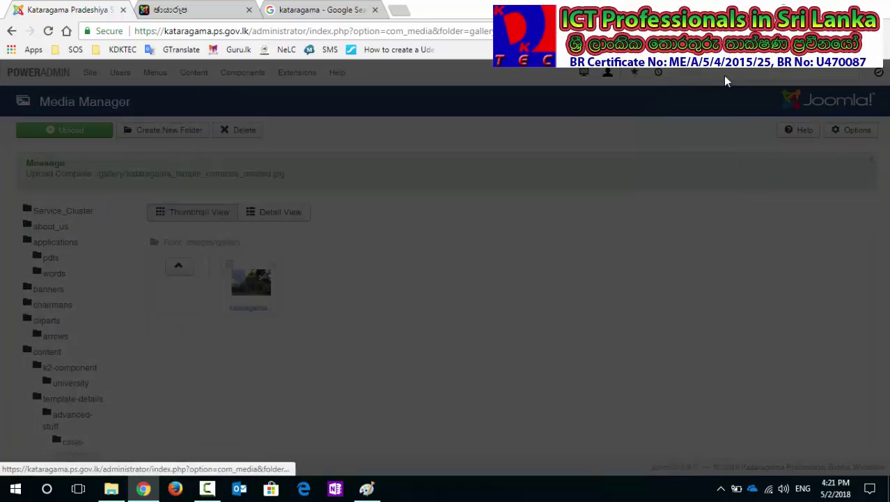
# Step: Reload the website's photo page, view the new temple picture enlarged, and close it
pyautogui.click(167, 10)
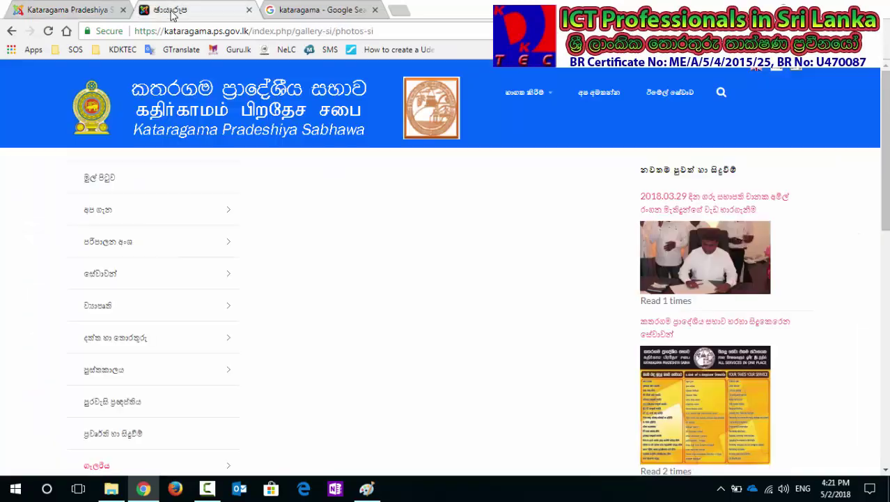
pyautogui.click(48, 30)
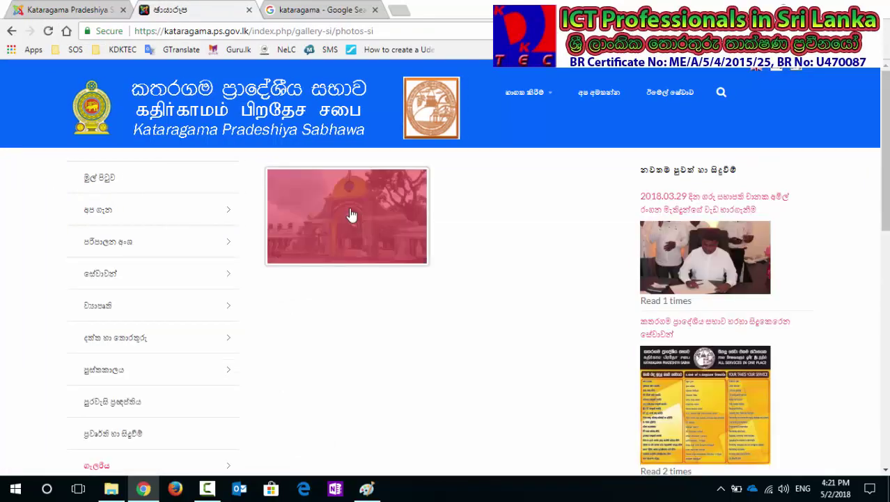
pyautogui.click(354, 216)
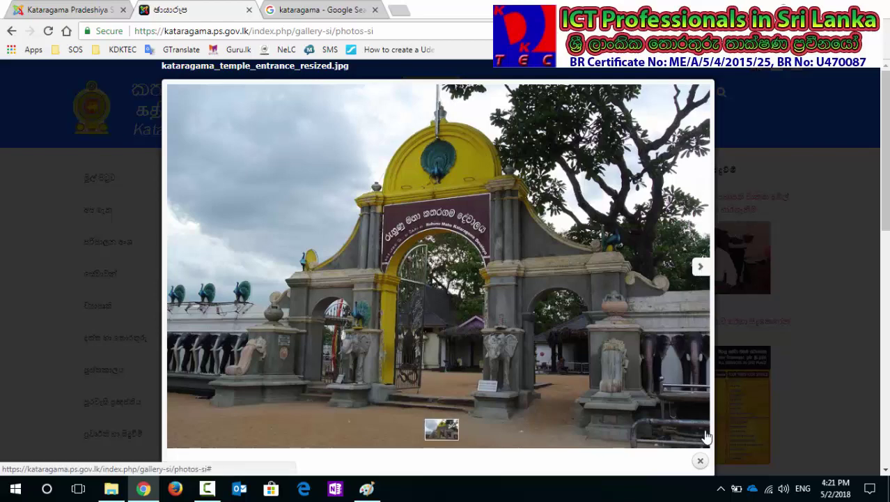
pyautogui.click(700, 461)
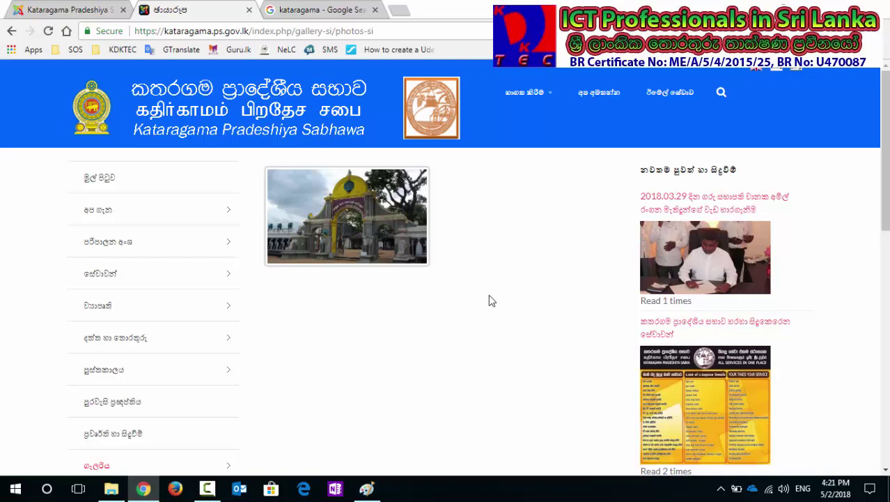
# Step: Reopen Media Manager in the site administration and show the upload form for the gallery folder
pyautogui.click(53, 11)
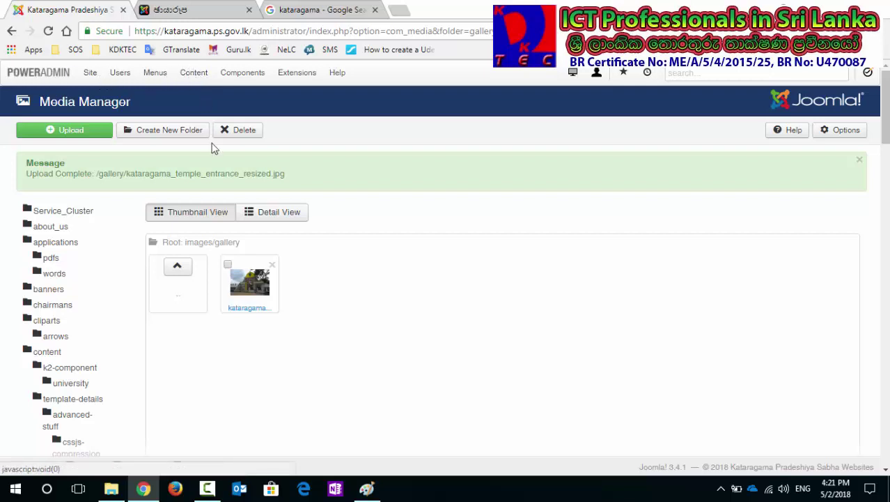
pyautogui.click(189, 74)
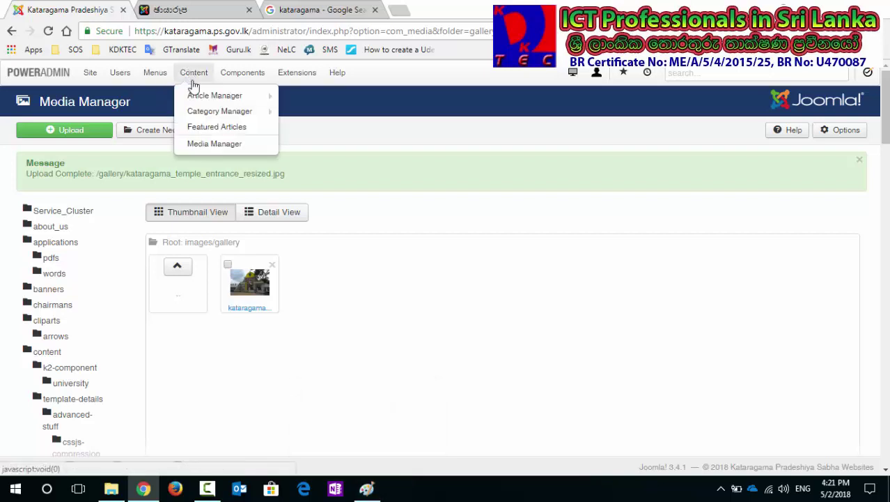
pyautogui.click(214, 145)
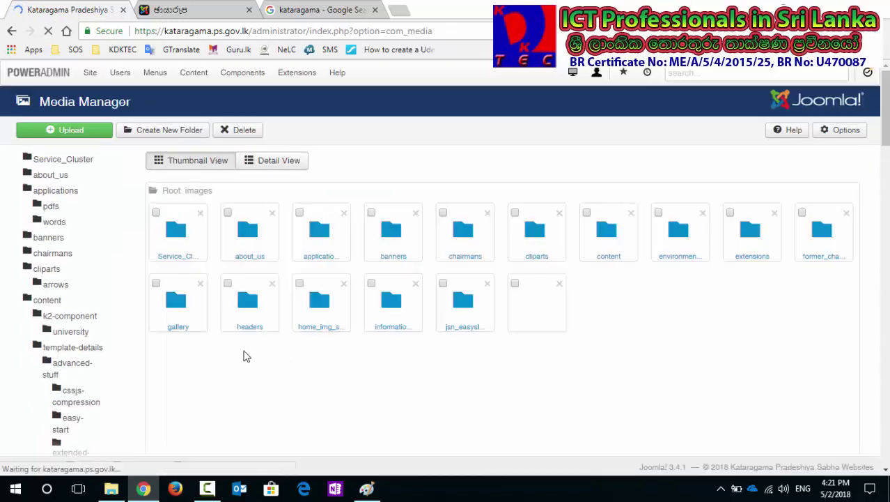
pyautogui.click(249, 307)
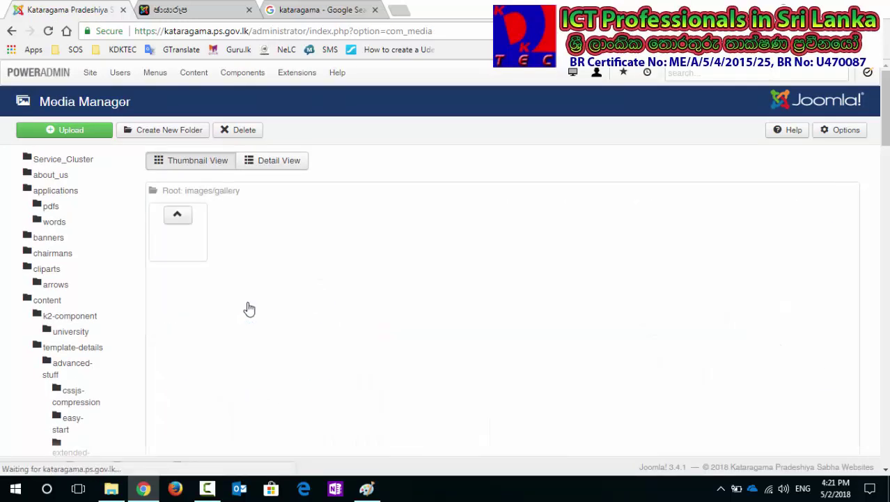
pyautogui.click(88, 133)
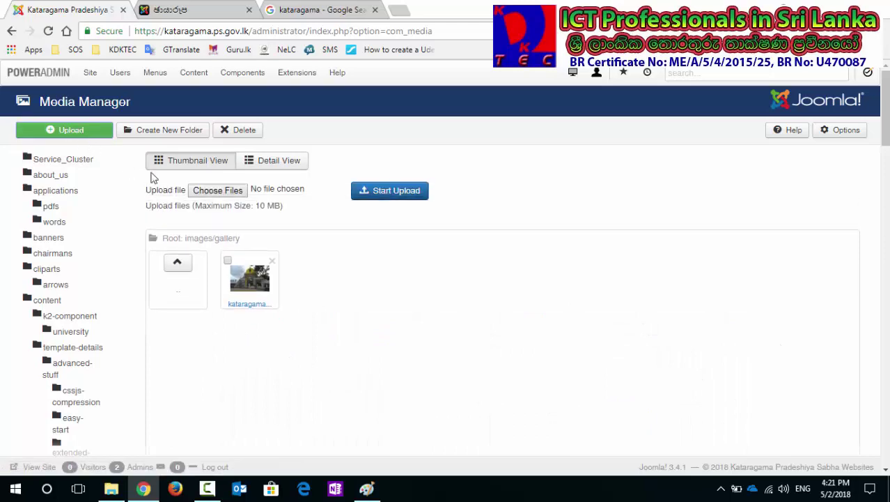
# Step: Choose kataragama_temple_entrance_resized.jpg from the Pictures folder as the file to upload
pyautogui.click(233, 191)
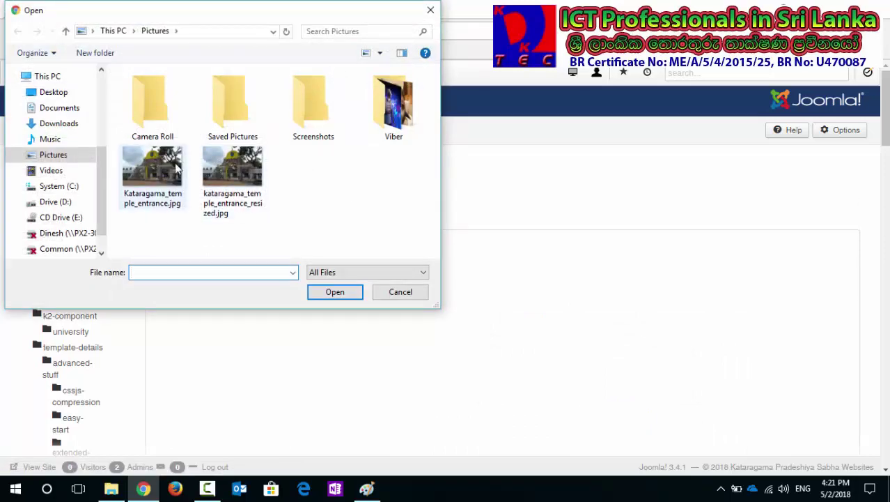
pyautogui.click(233, 163)
pyautogui.click(340, 292)
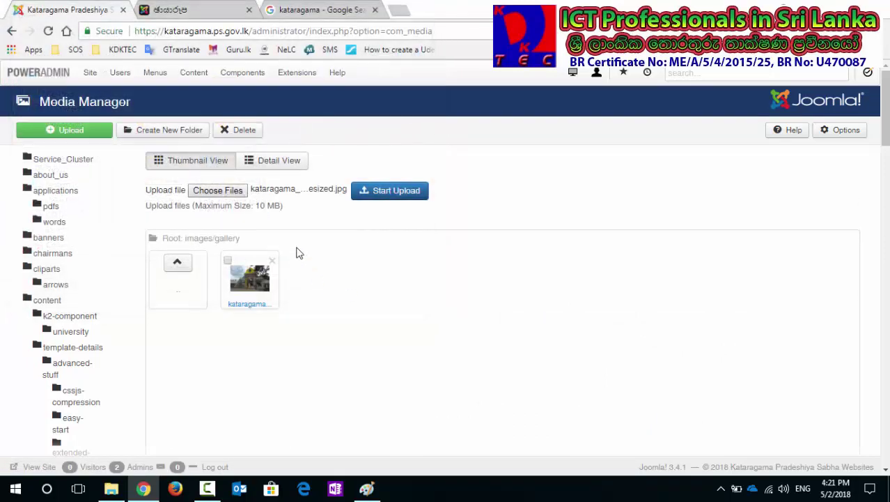